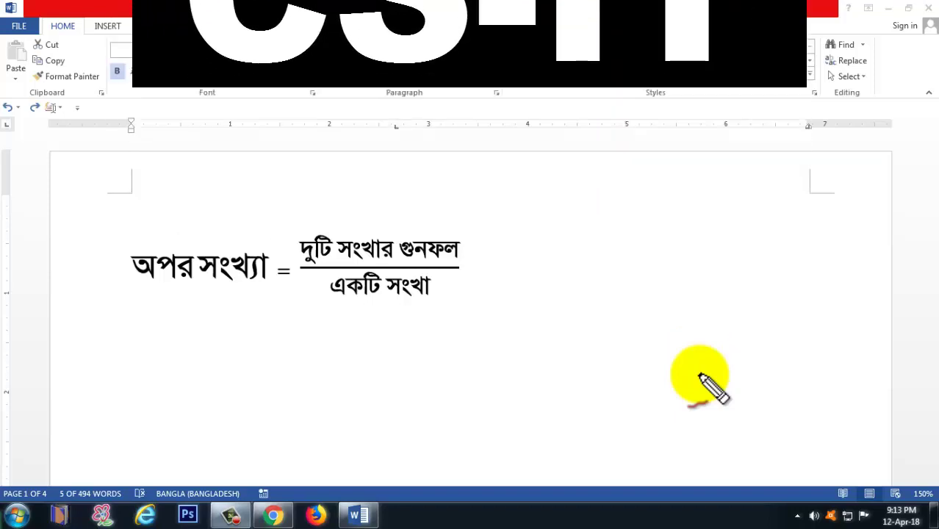
Delete the finished Bengali equation from the page
mouse_move(99, 315)
mouse_down()
mouse_move(517, 200)
mouse_move(96, 330)
mouse_up()
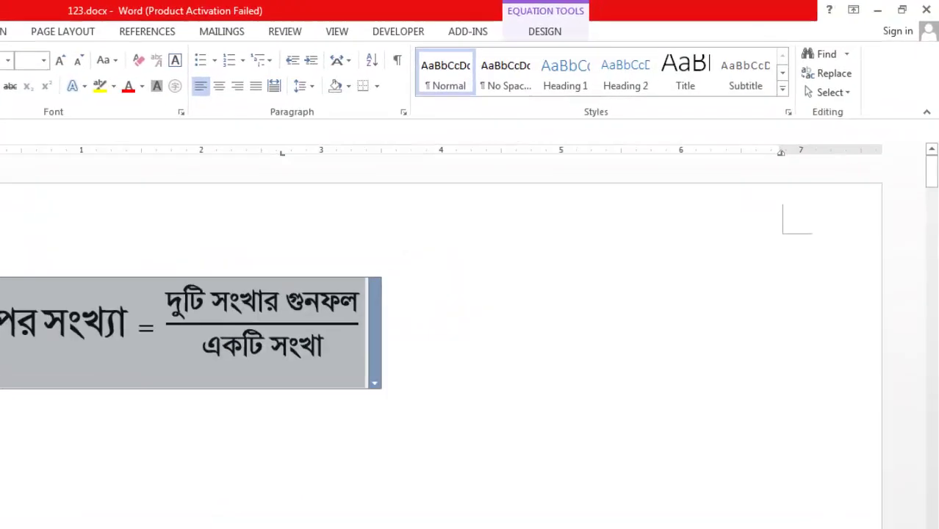
click(273, 514)
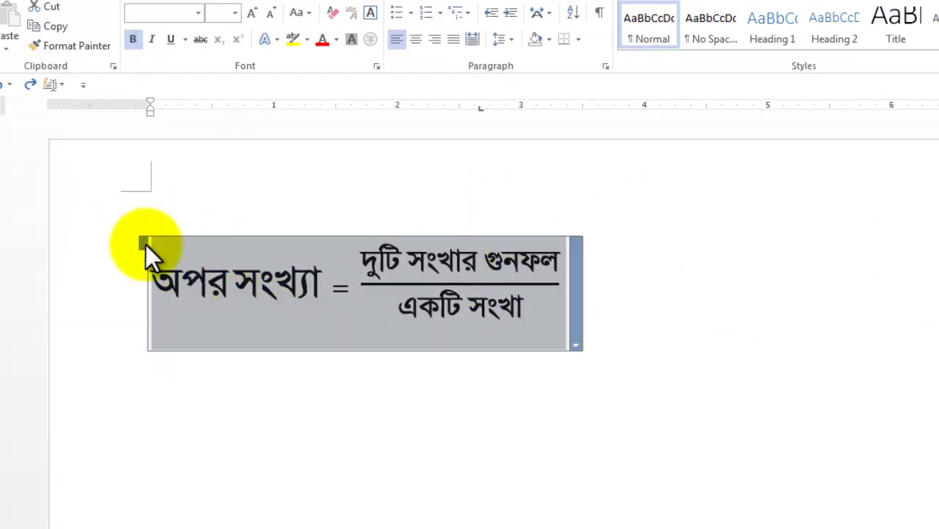
key(Delete)
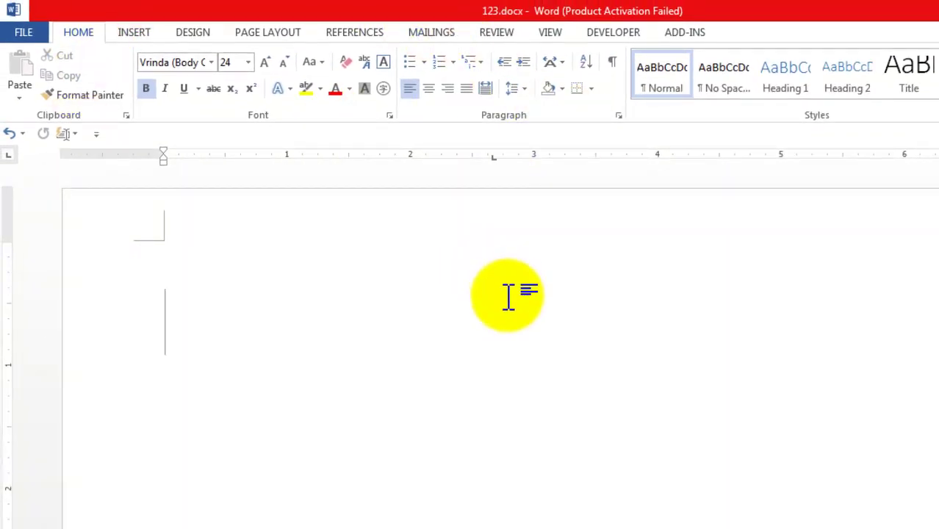
Insert a new blank equation placeholder from Insert > Equation
click(134, 34)
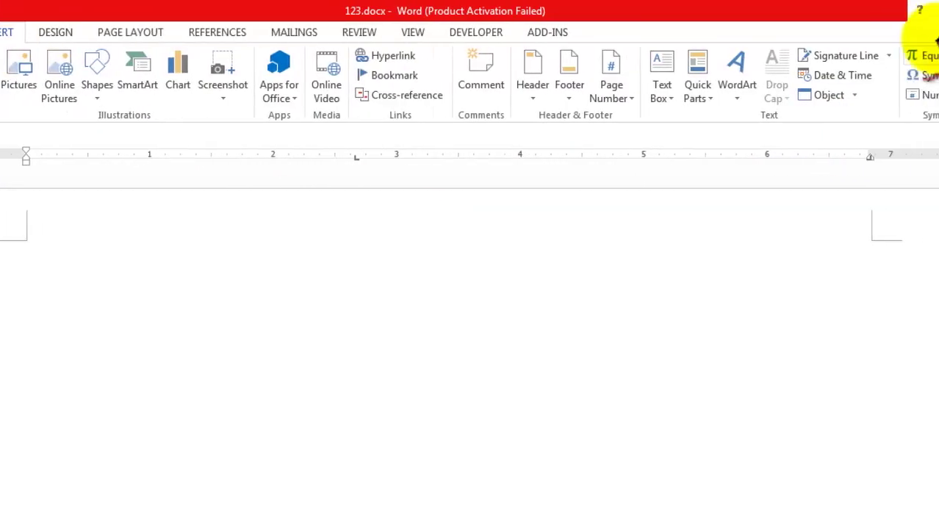
drag(880, 47, 896, 121)
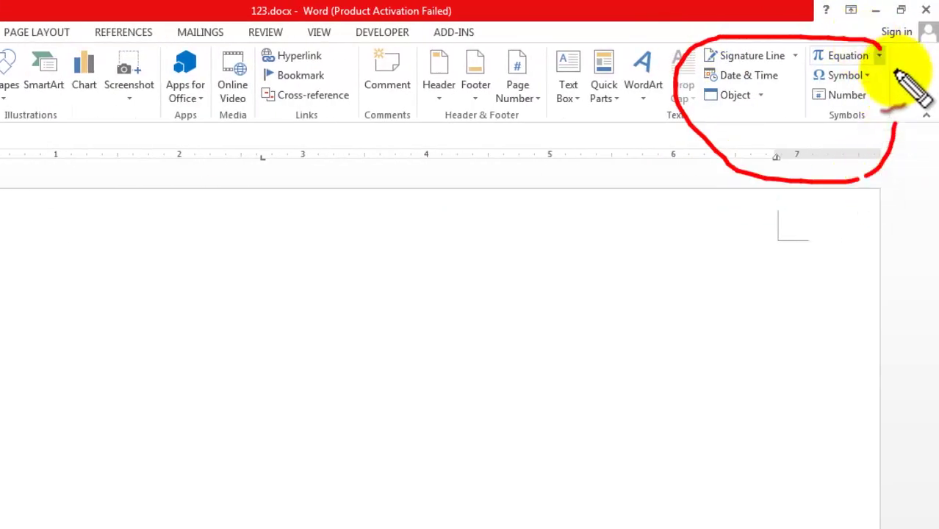
key(Escape)
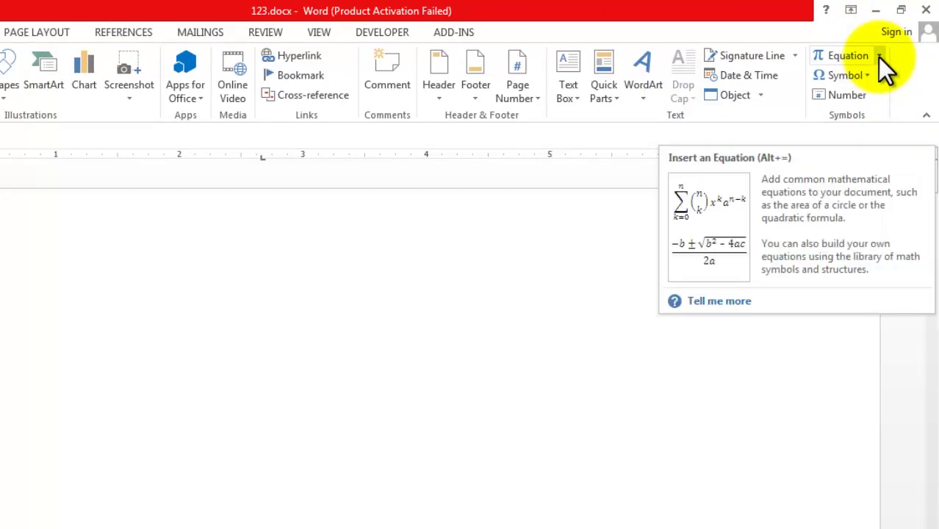
click(879, 57)
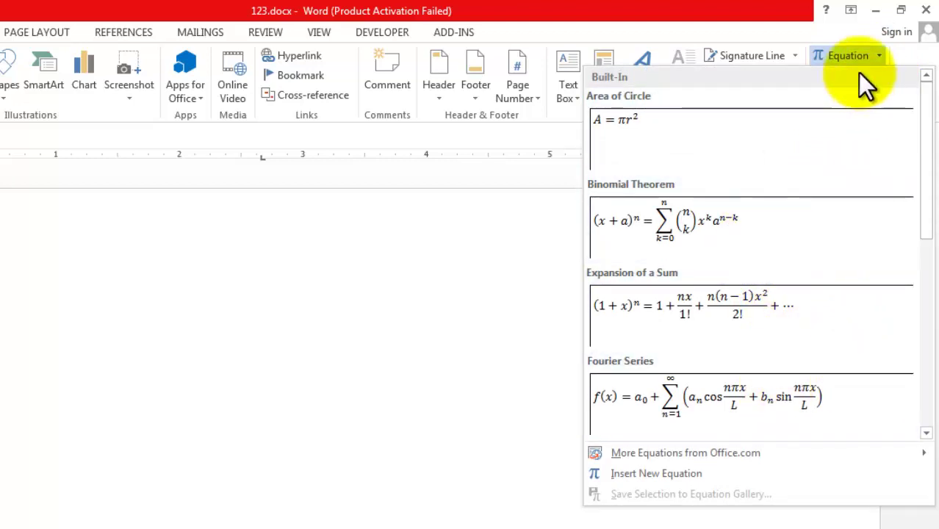
click(843, 55)
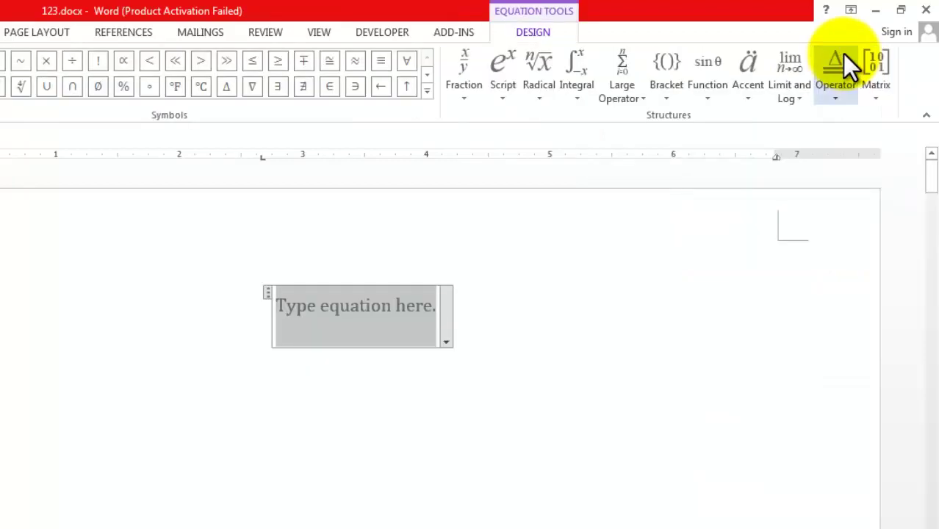
Open the Fraction layouts gallery for the empty equation
drag(0, 129, 438, 48)
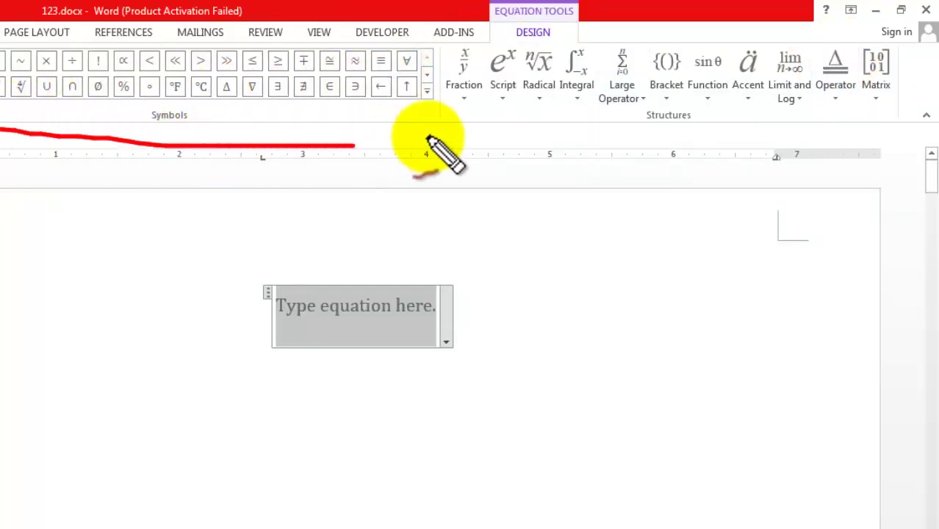
drag(352, 52, 4, 55)
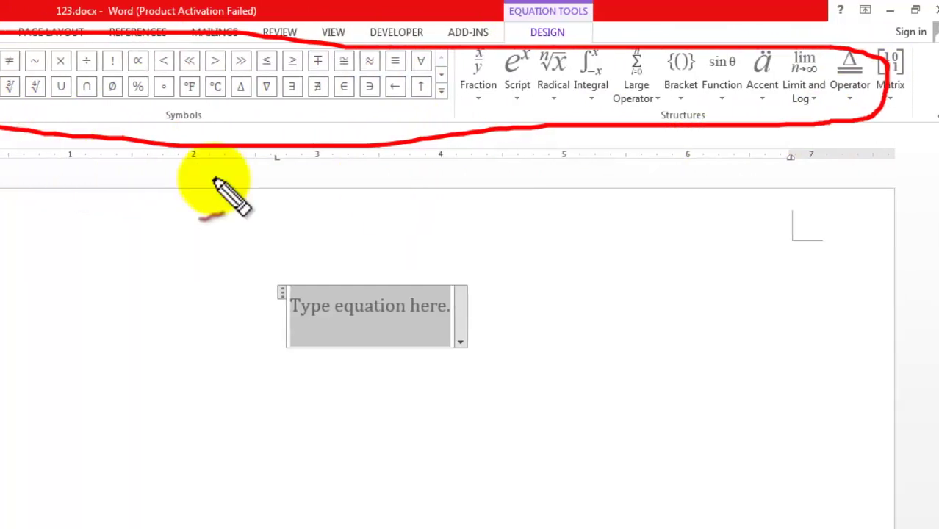
key(Escape)
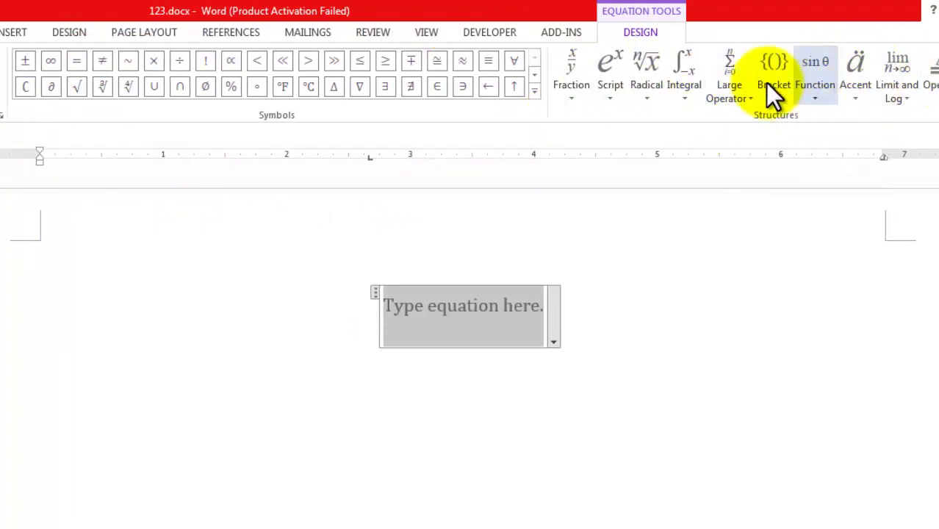
click(572, 103)
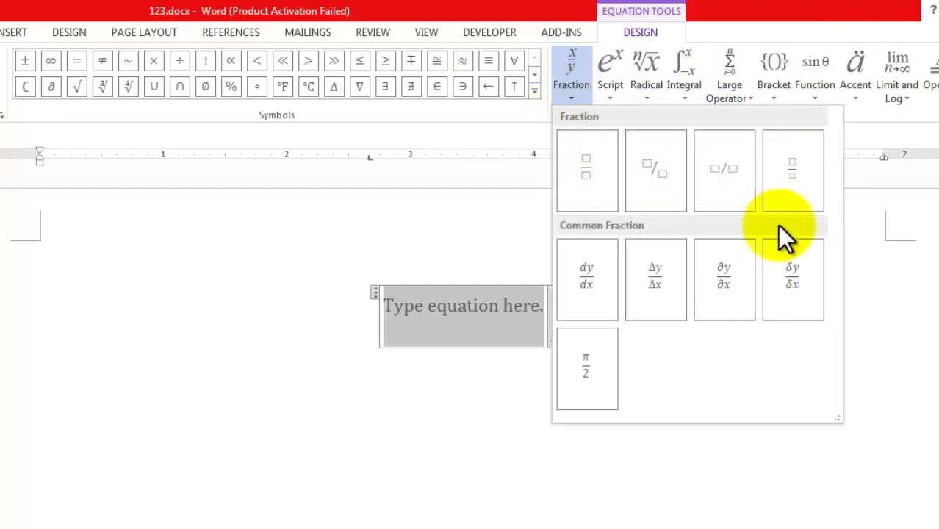
Insert a stacked fraction reading দুটি সংখ্যা over একটি সংখ্যা
click(587, 164)
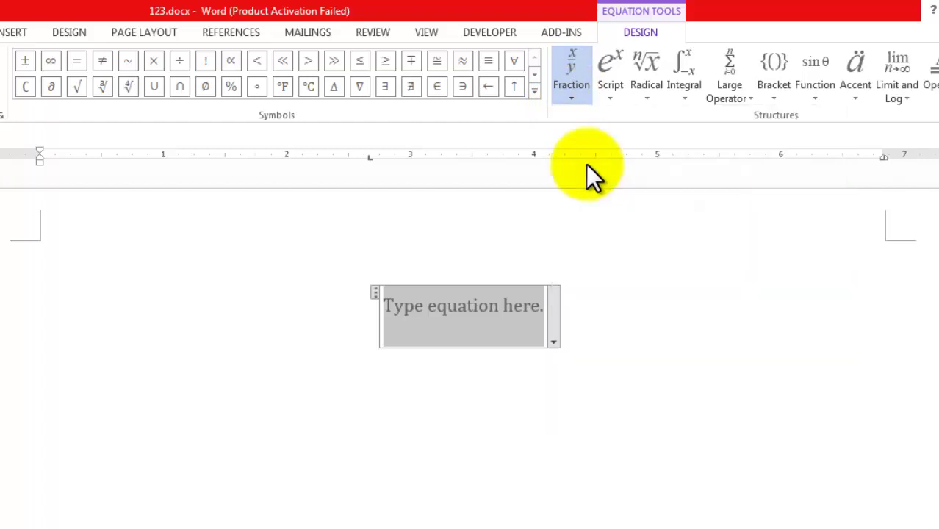
mouse_move(566, 269)
mouse_down()
mouse_move(490, 238)
mouse_move(447, 258)
mouse_up()
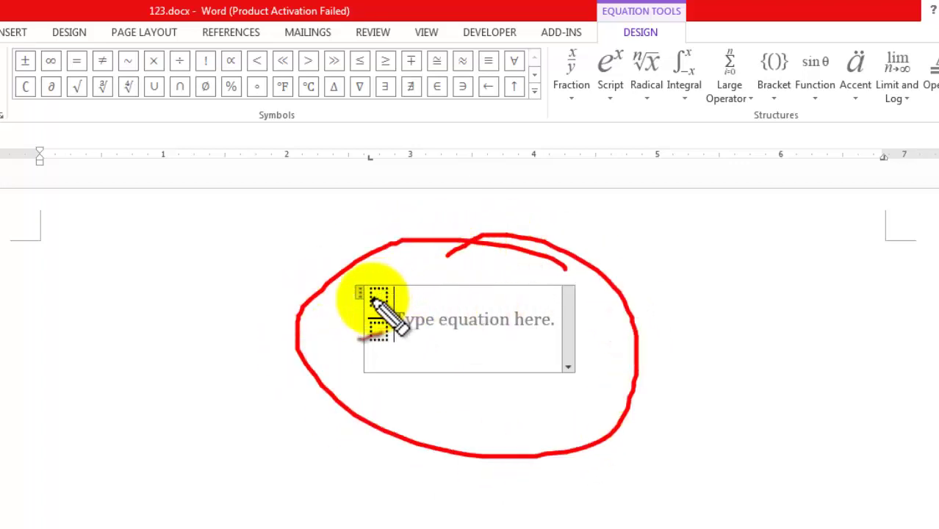
drag(369, 294, 427, 294)
drag(370, 332, 426, 334)
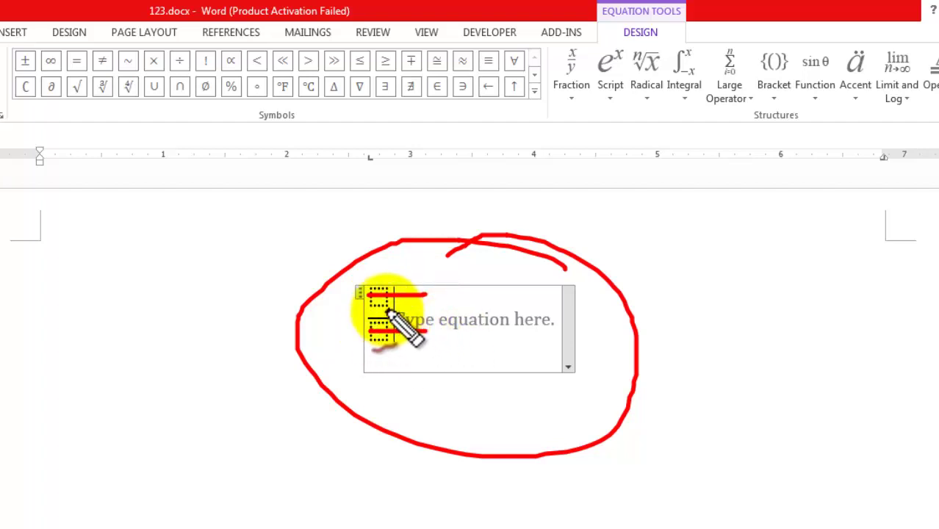
key(Escape)
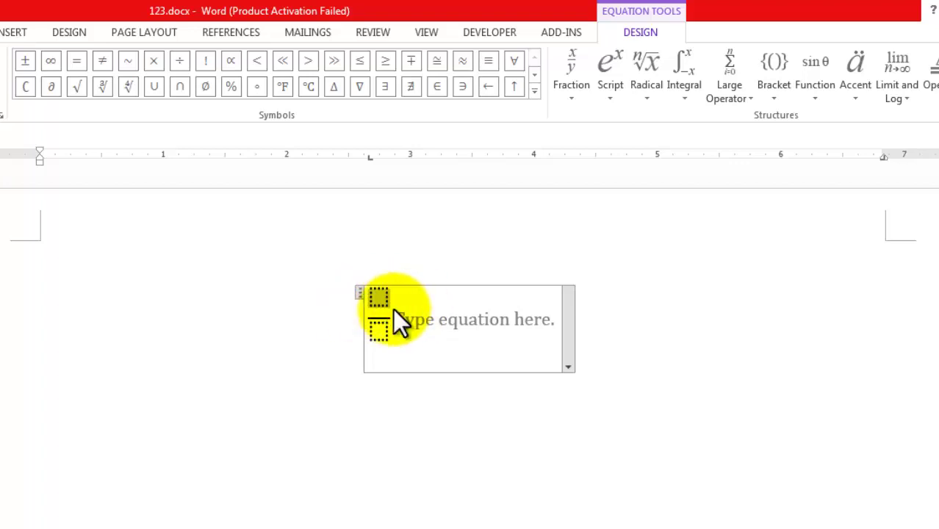
text(দুটি সংখ্যা)
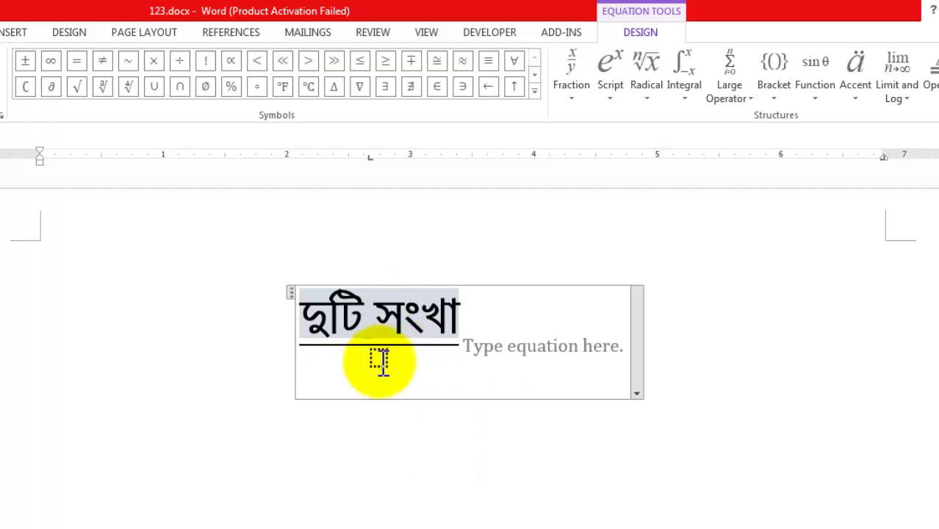
click(380, 360)
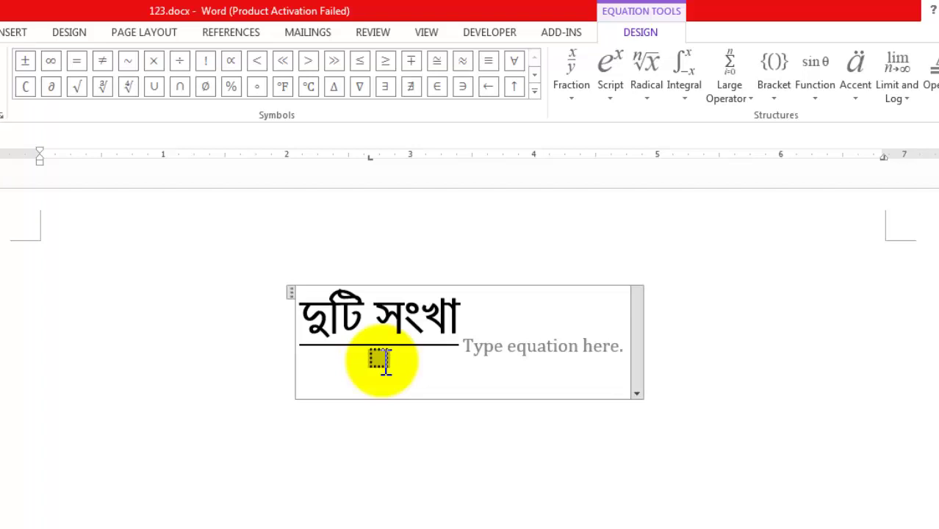
text(একটি সংখ্যা)
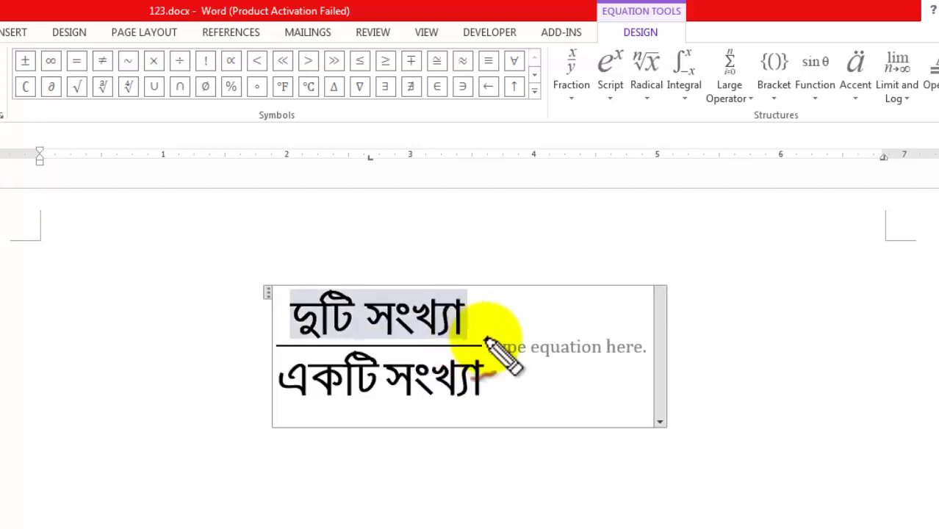
Delete the leftover empty placeholder following the fraction
drag(483, 337, 536, 350)
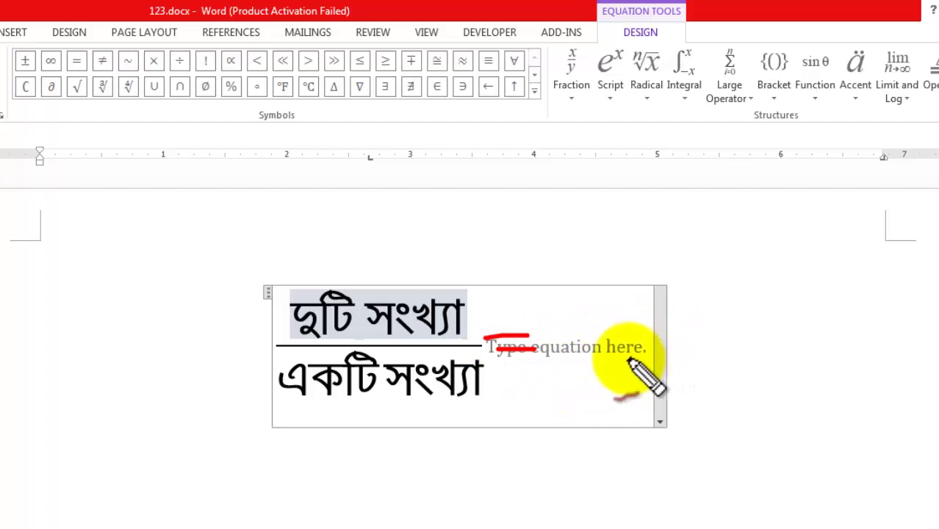
drag(518, 369, 694, 363)
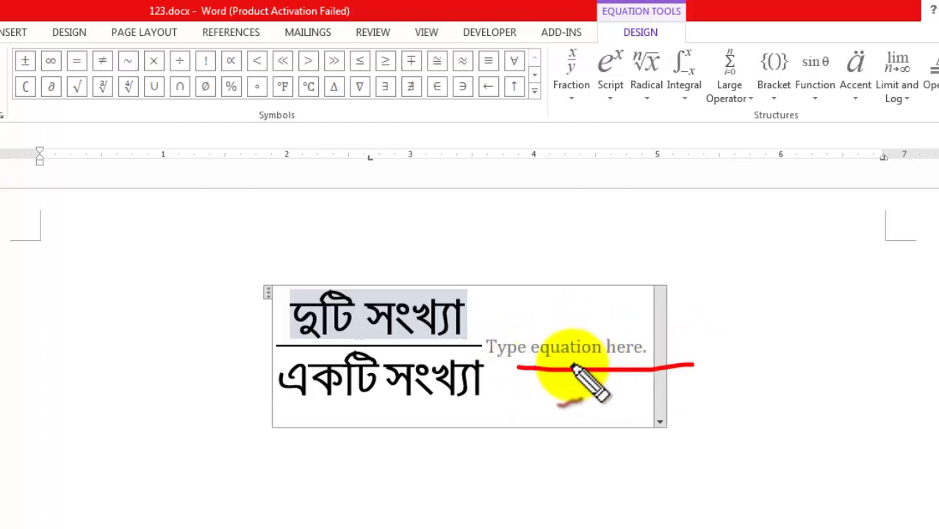
click(618, 348)
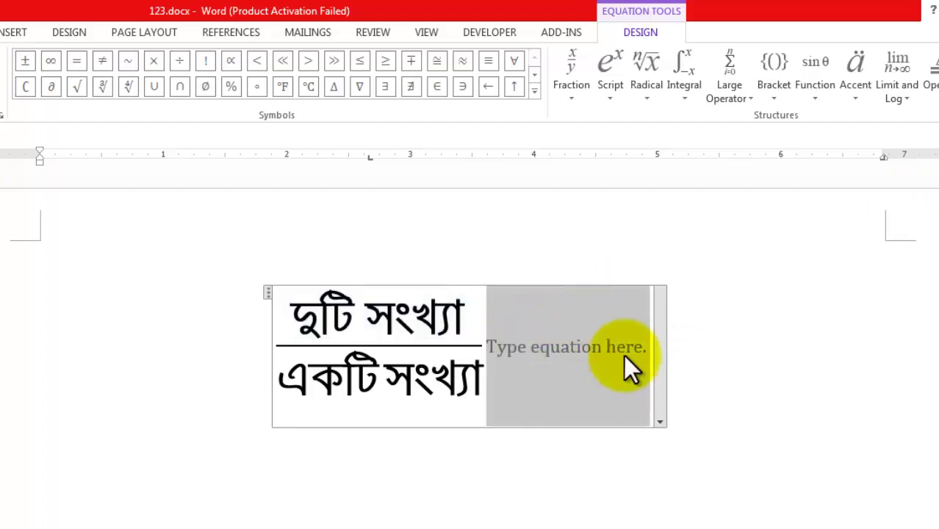
key(Delete)
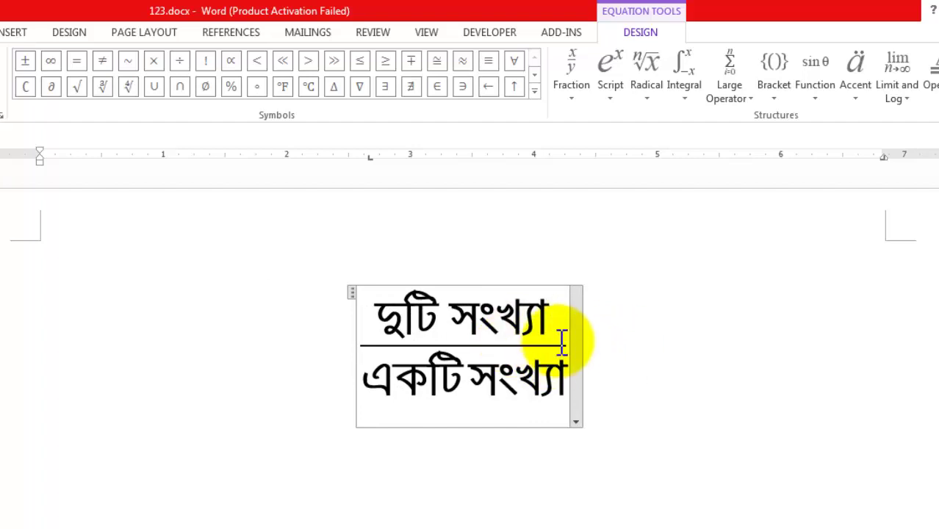
double_click(483, 319)
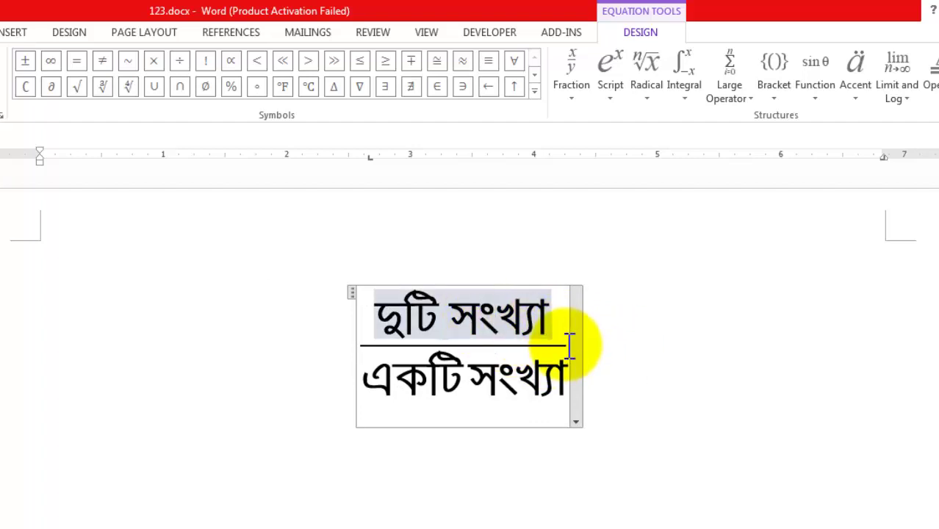
key(Right)
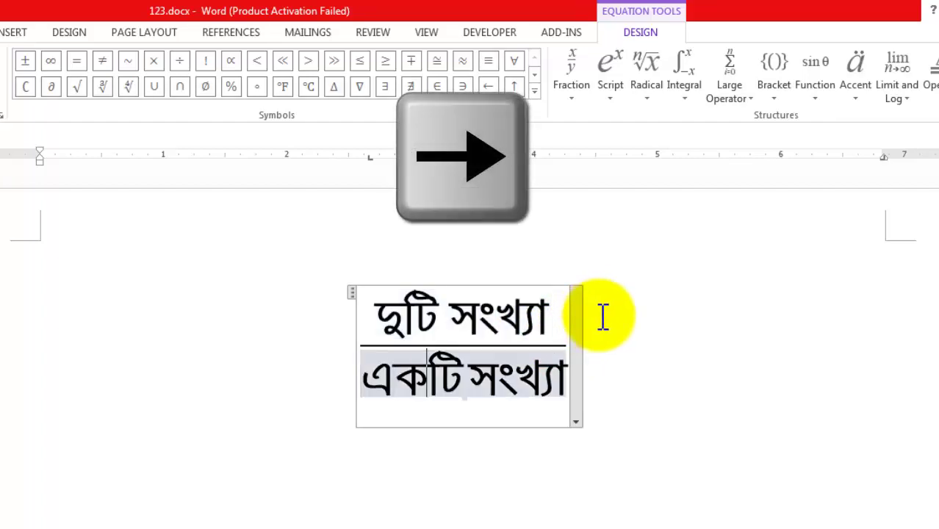
key(Right)
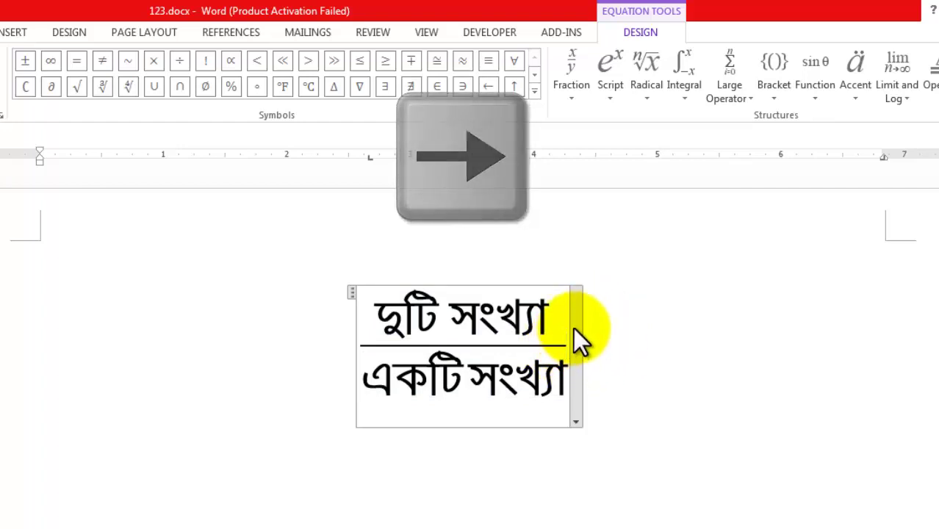
mouse_move(575, 327)
mouse_down()
mouse_move(571, 359)
mouse_move(587, 347)
mouse_up()
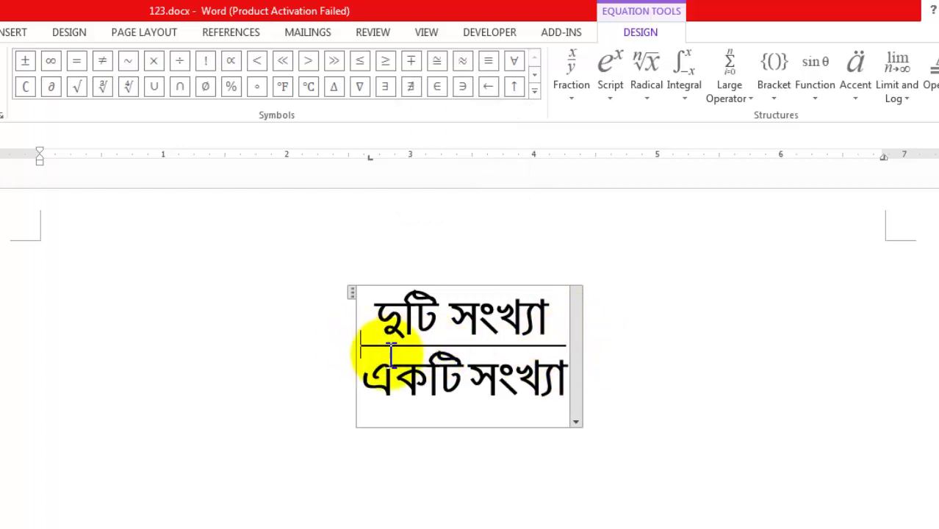
click(569, 345)
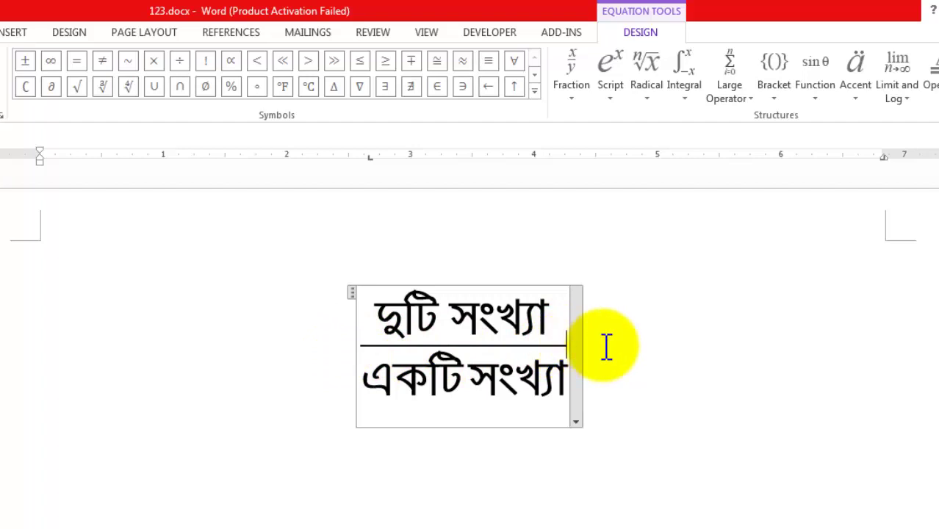
Type '= অপর সংখ্যা' after the fraction with phonetic input 'opor songkhZa'
text(=)
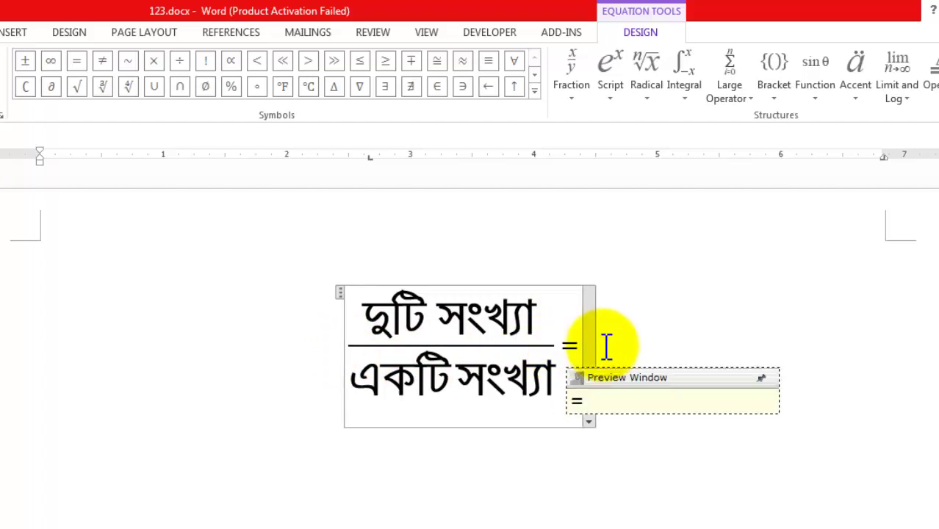
text(opor songkhZa)
mouse_move(728, 265)
mouse_down()
mouse_move(323, 528)
mouse_move(398, 230)
mouse_up()
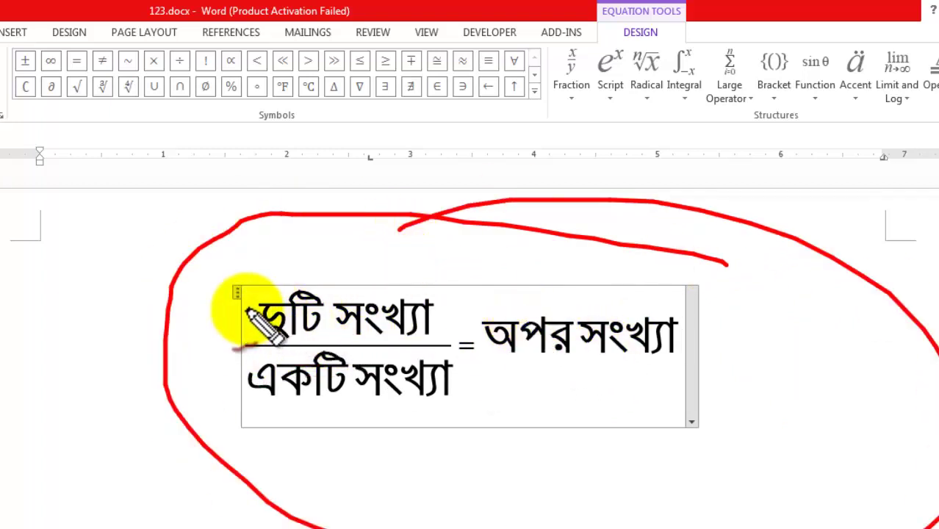
drag(247, 309, 294, 294)
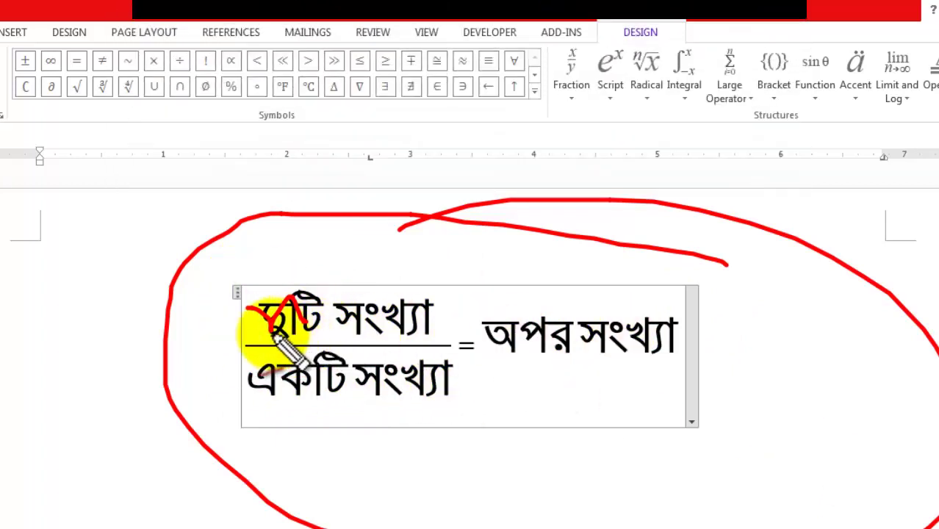
key(Escape)
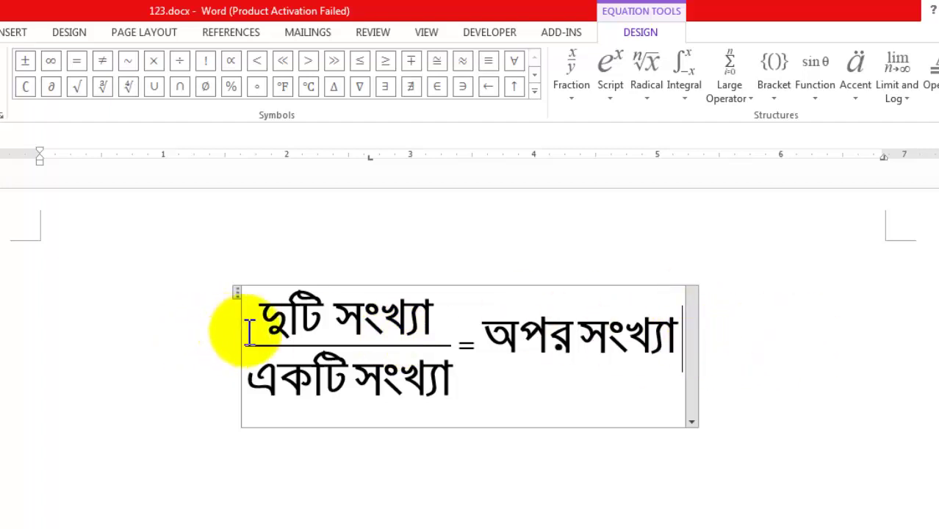
Add Bengali text before and after the equation, then place the equation on its own line
click(221, 323)
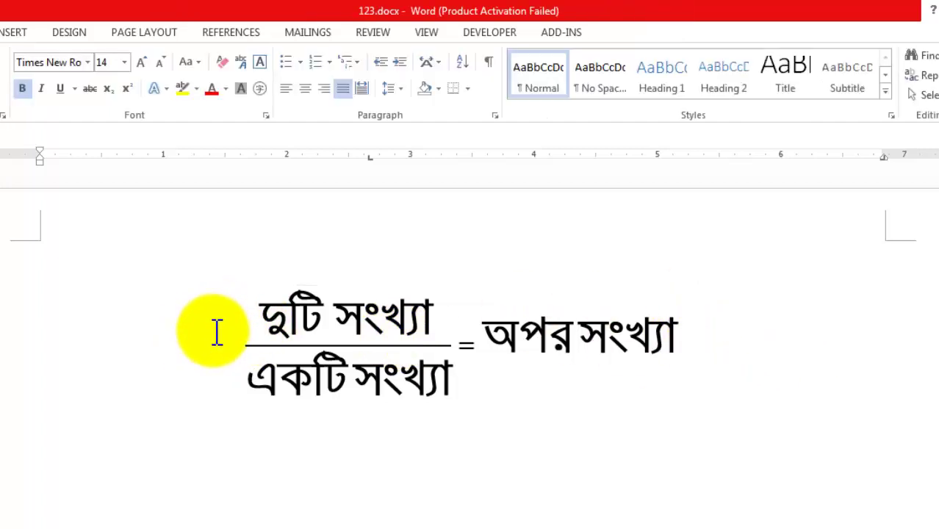
text(ertetwtn)
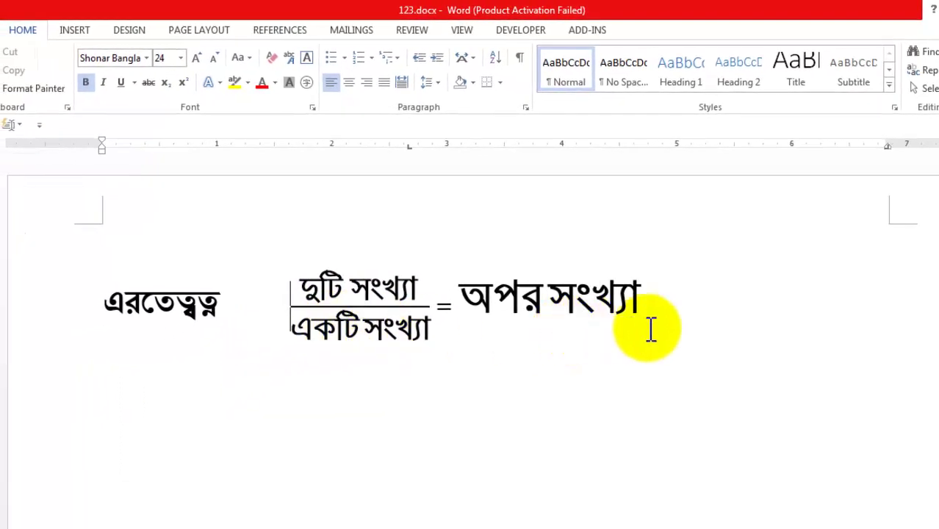
click(694, 300)
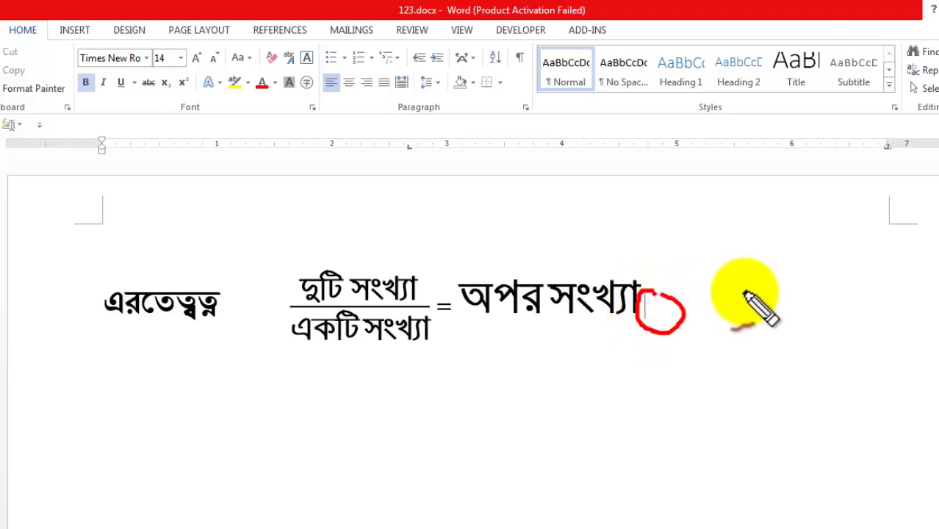
text(ঘদ্রত্যতুতুররর র)
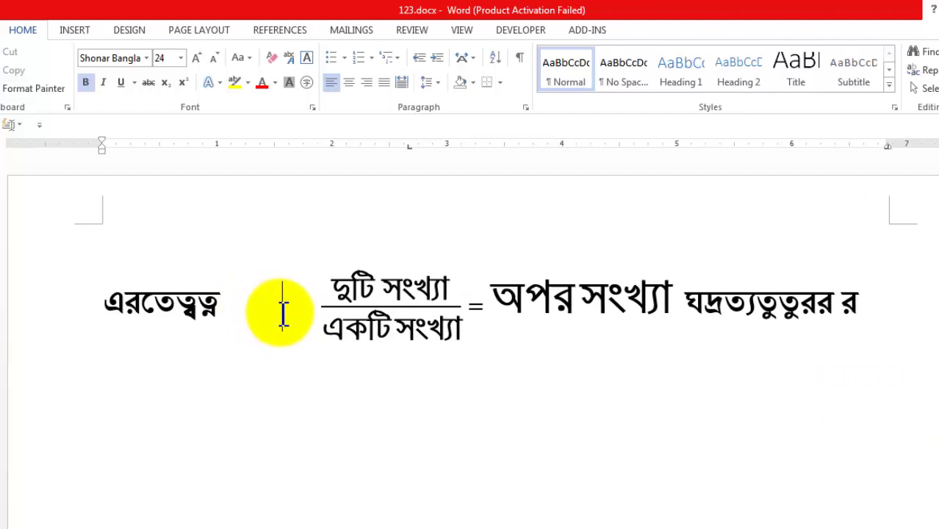
key(Return)
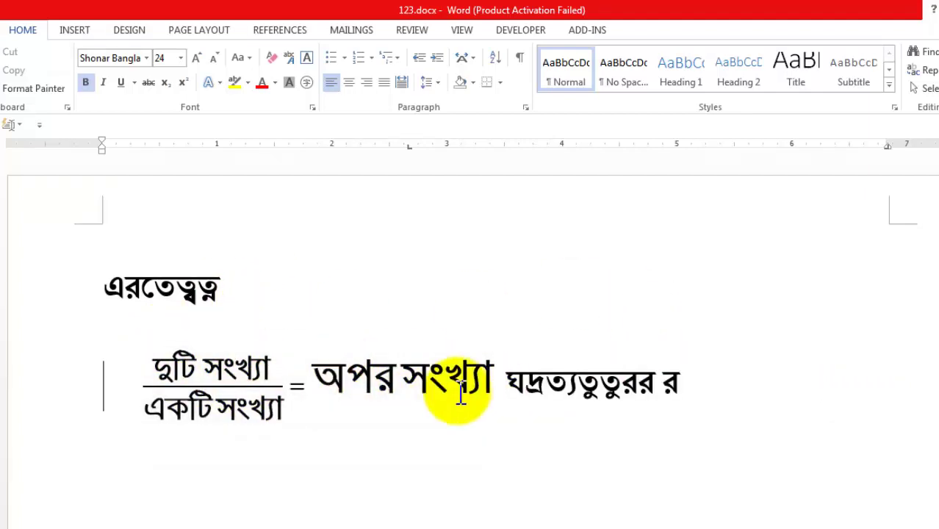
click(290, 384)
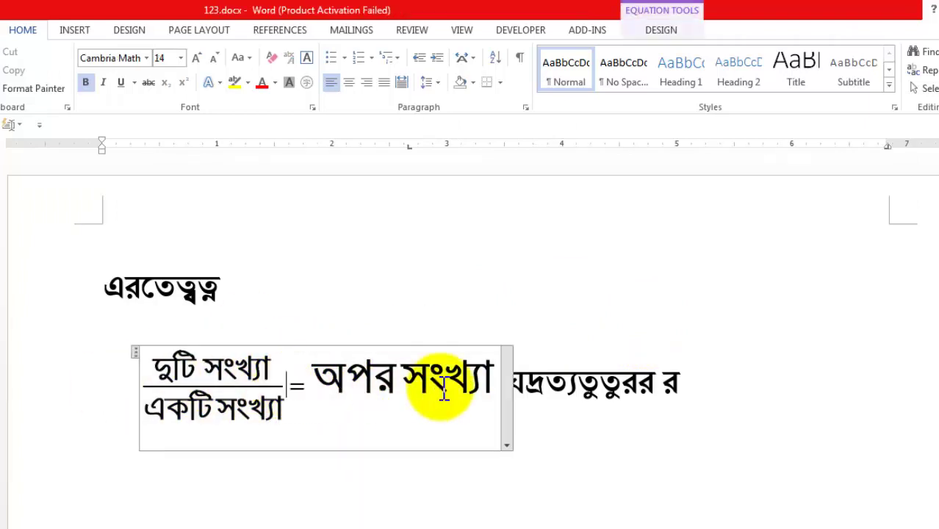